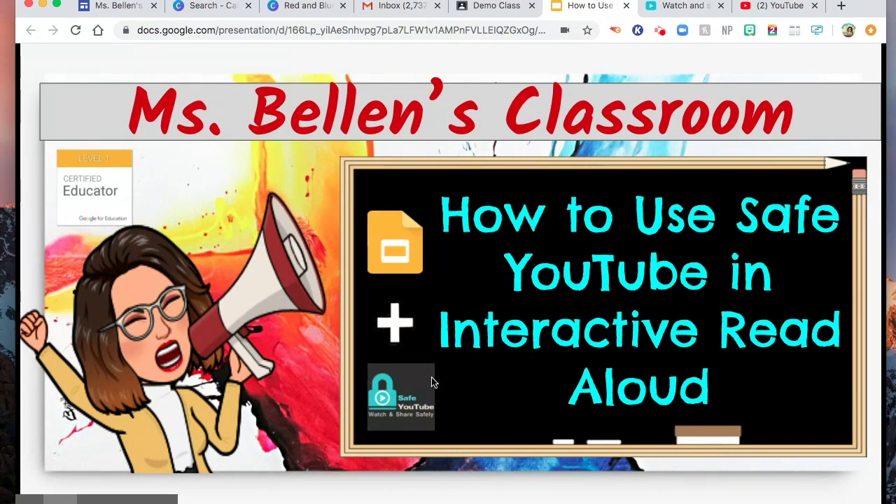
- Present the 'How to Use Safe YouTube in Interactive Read Aloud' title slide full screen
mouse_move(407, 422)
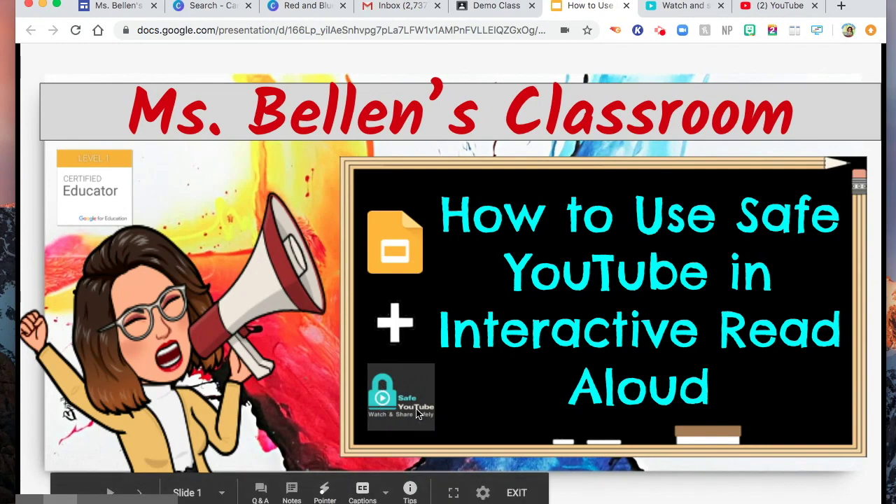
- Advance to slide 2, the six-book classroom bookshelf, and show it full screen
click(411, 212)
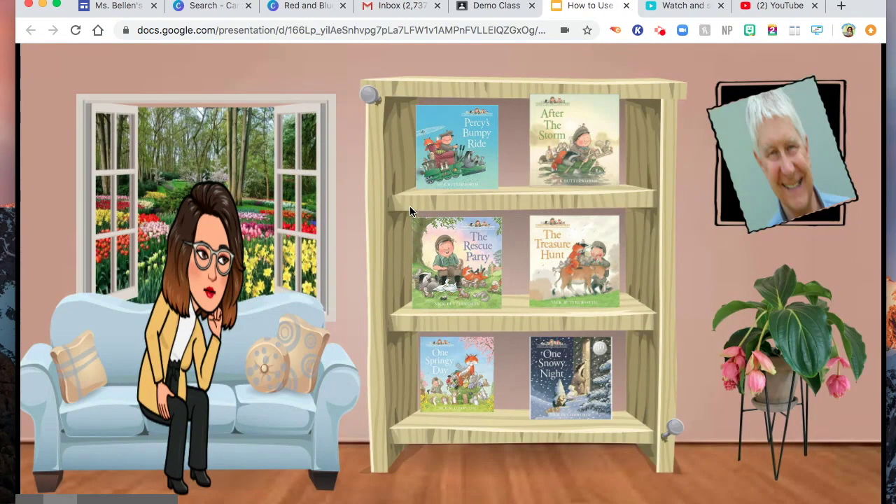
key(ctrl+super+f)
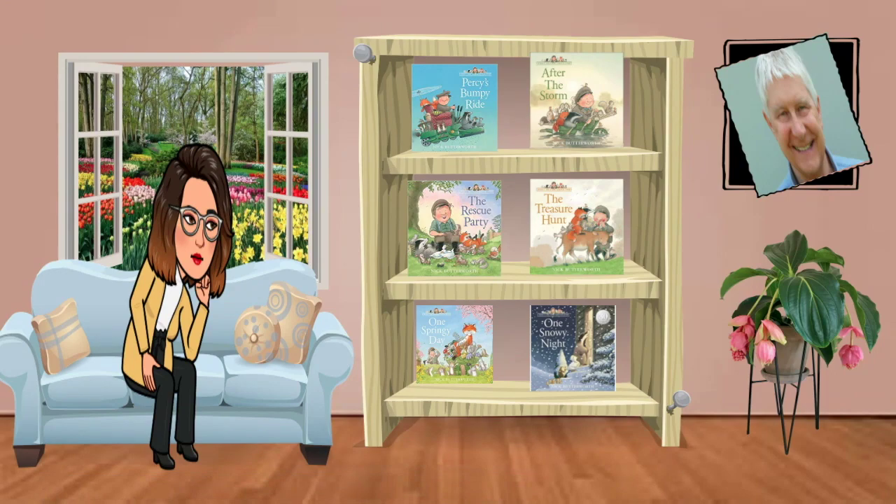
- Open The Rescue Party cover's Safe YouTube read-aloud, play it to 00:15, then return to the bookshelf
click(465, 228)
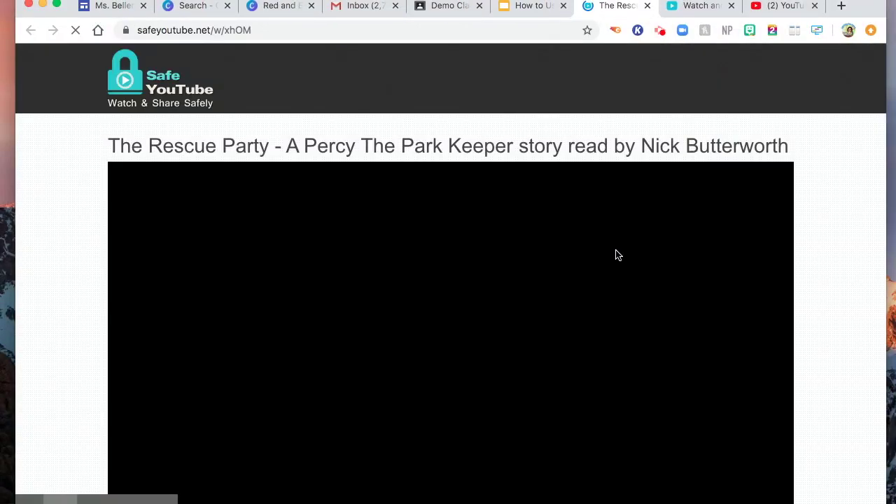
scroll(616, 256, down, 2)
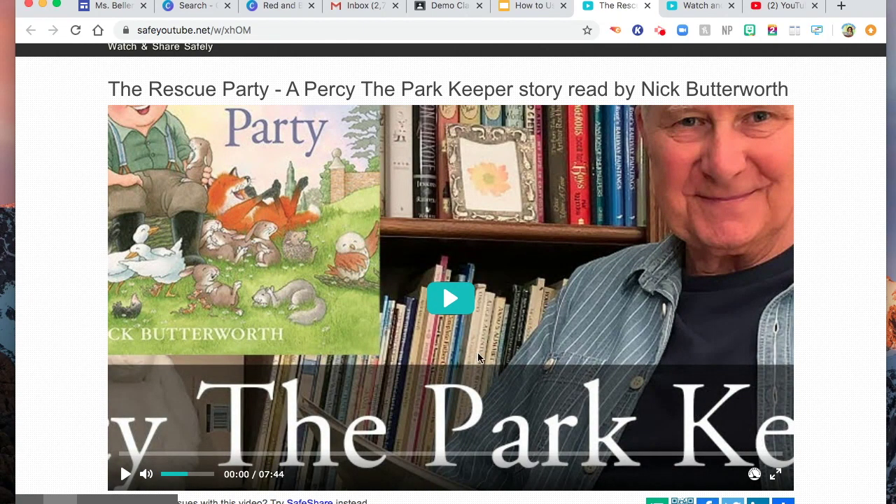
click(442, 301)
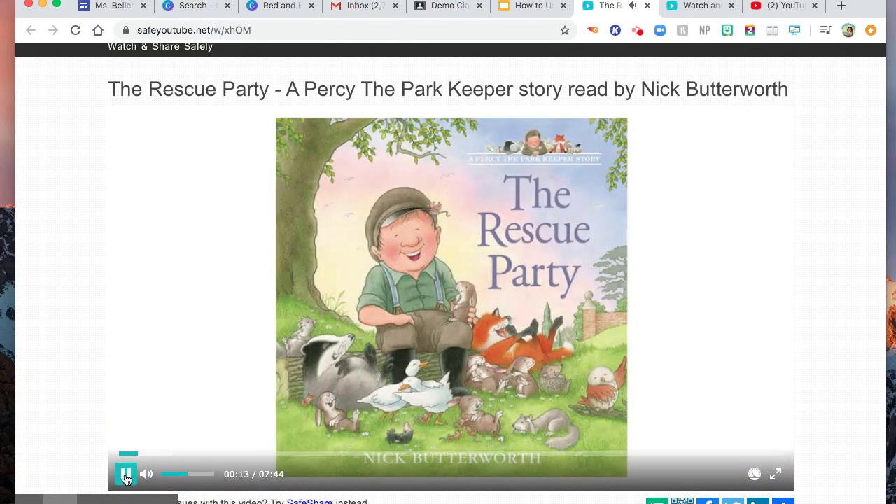
click(126, 475)
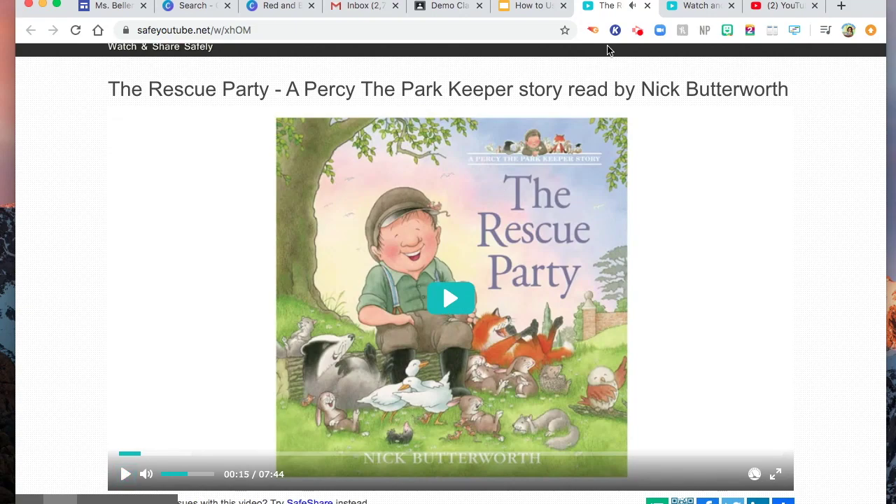
click(537, 7)
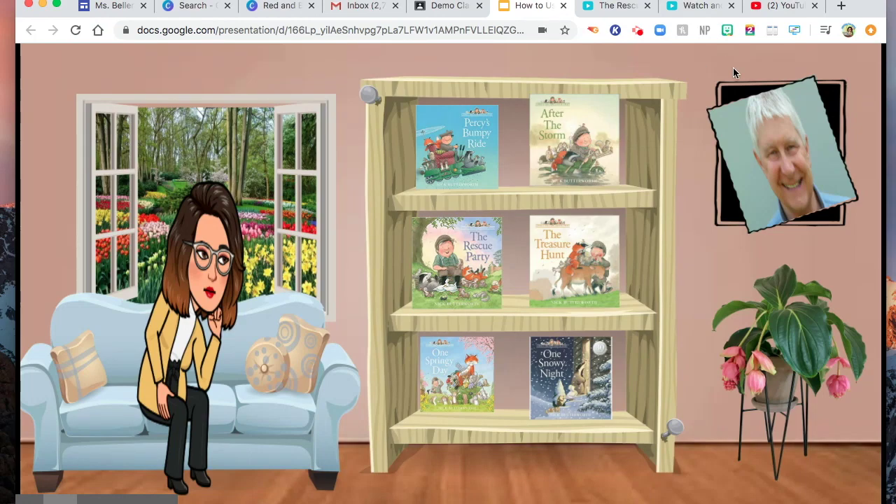
- Exit the slideshow and nudge the After The Storm cover slightly lower on the bookshelf
key(Escape)
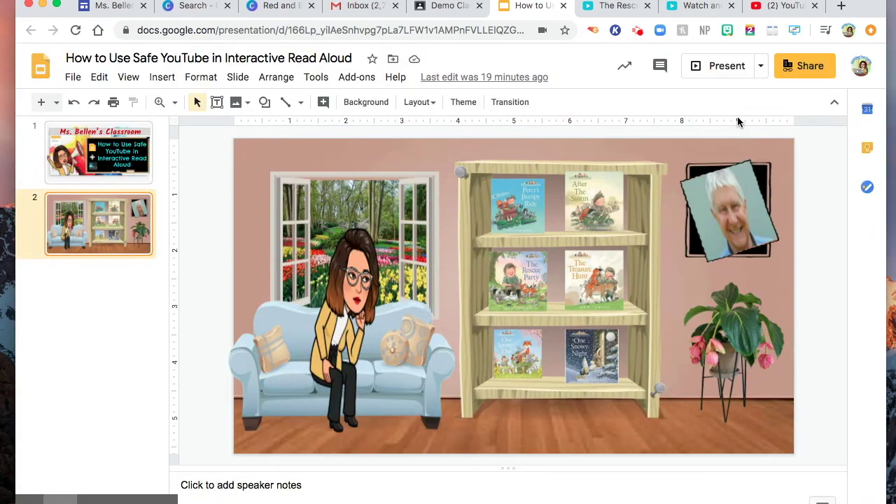
click(595, 186)
click(595, 179)
drag(594, 179, 596, 184)
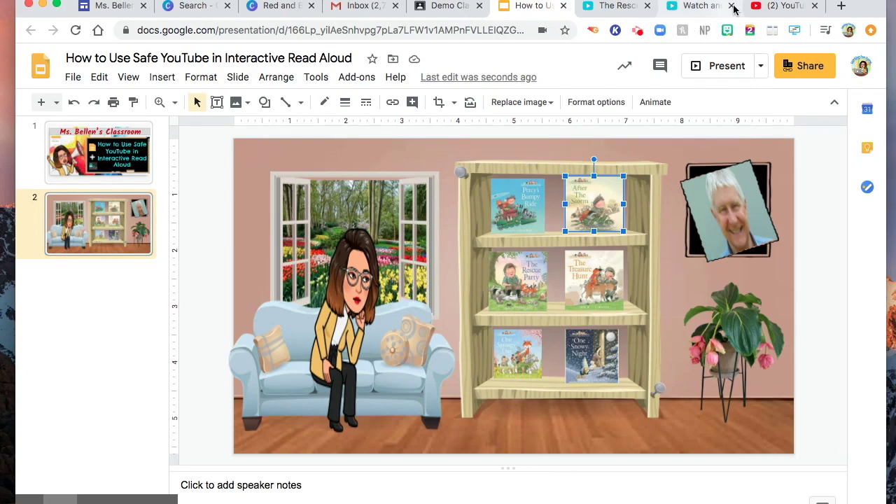
click(778, 8)
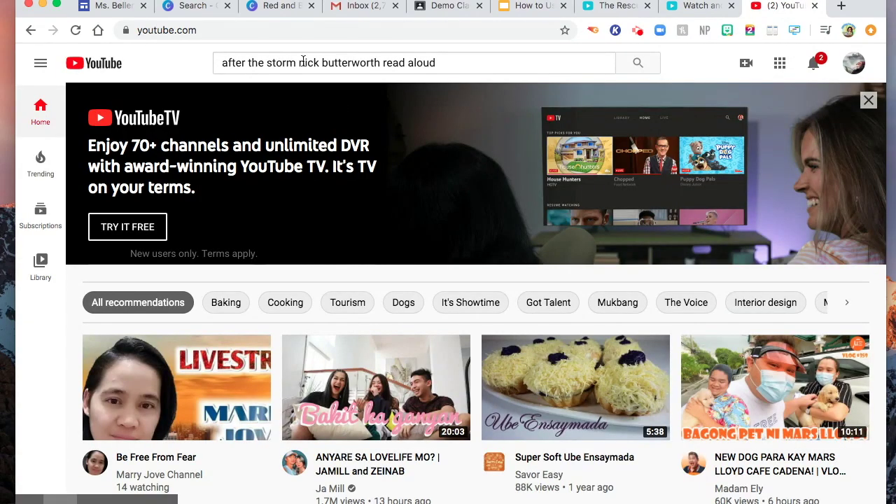
- Find the After The Storm Percy the Park Keeper read-aloud on YouTube and copy its share link
click(643, 65)
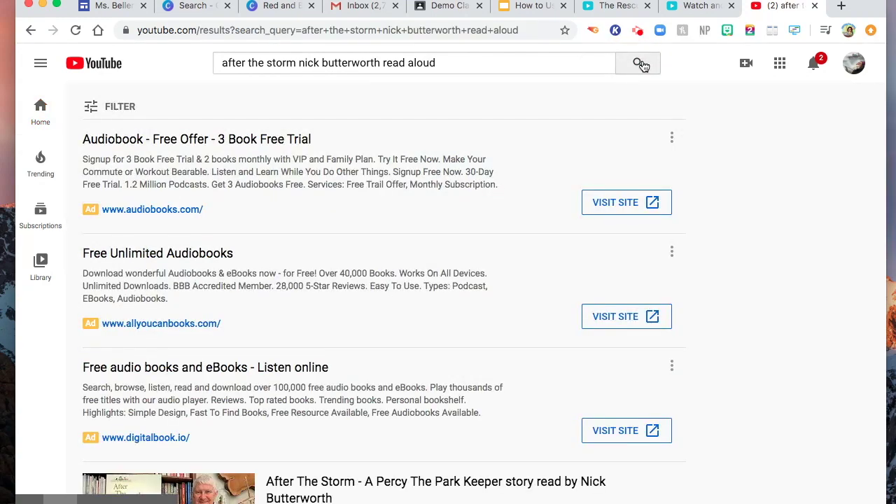
scroll(444, 236, down, 4)
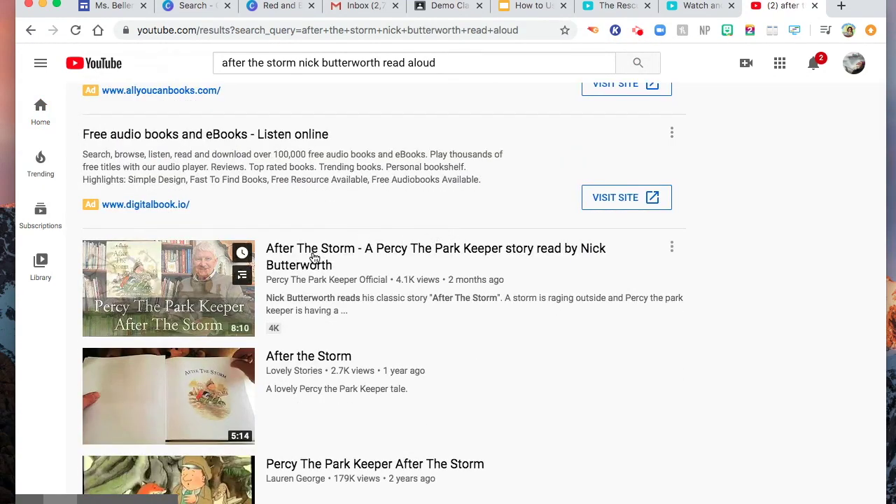
click(314, 257)
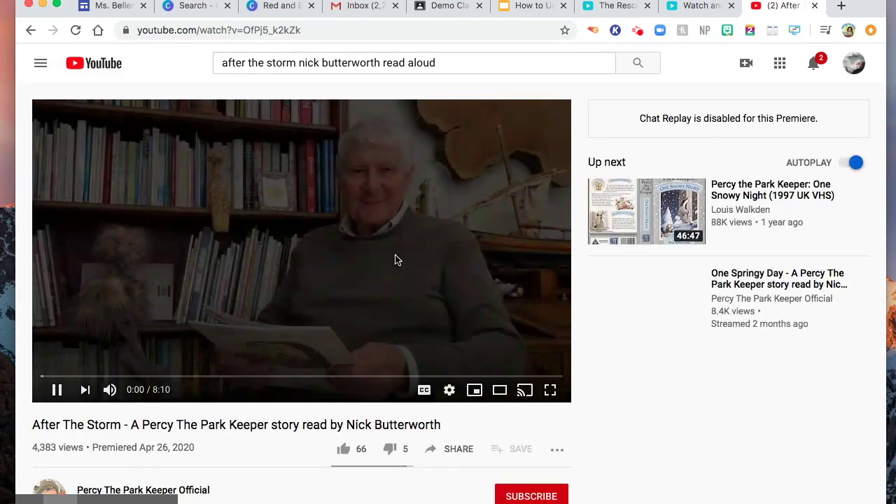
scroll(395, 260, down, 2)
click(441, 377)
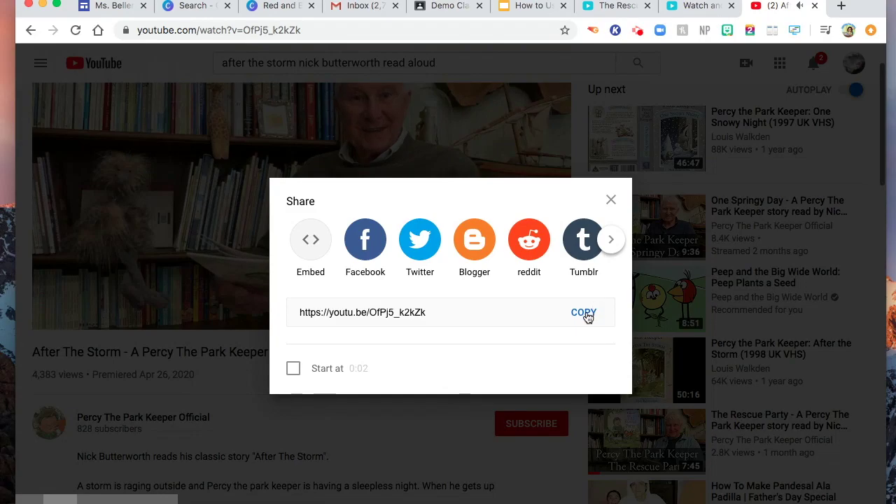
click(587, 316)
key(super+c)
click(610, 201)
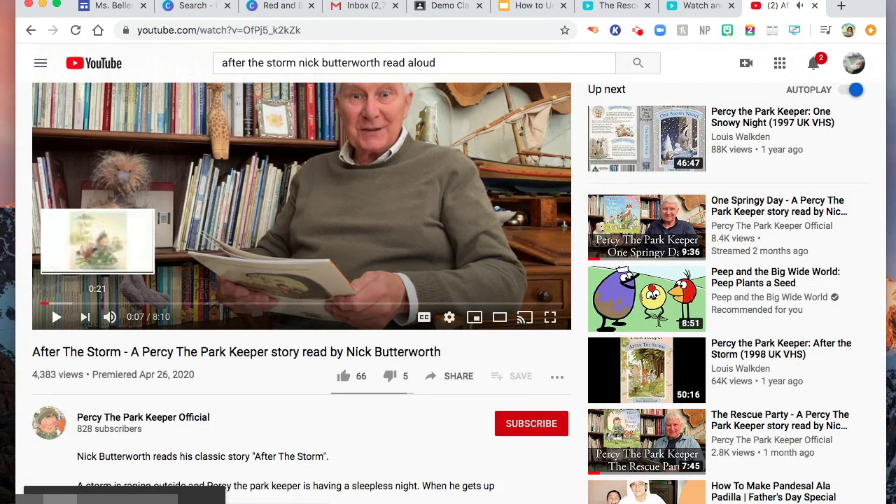
click(621, 8)
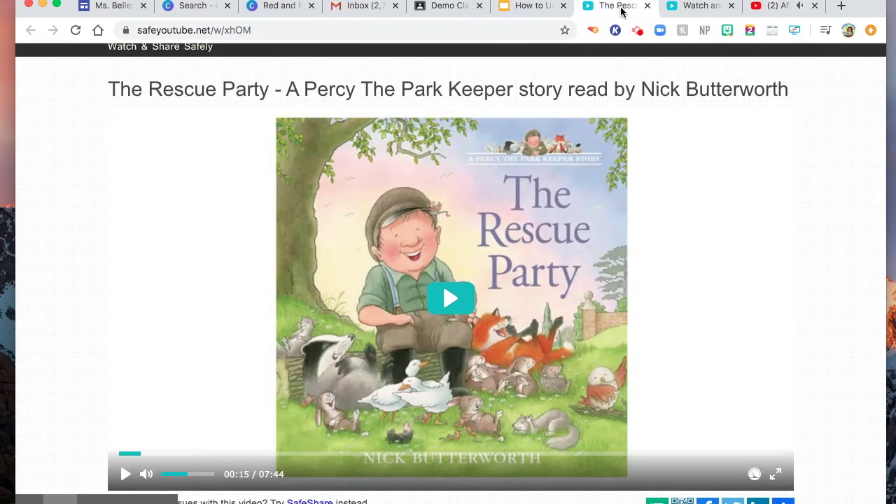
- Paste the After The Storm YouTube link into Safe YouTube, generate a safe link and copy it
click(695, 7)
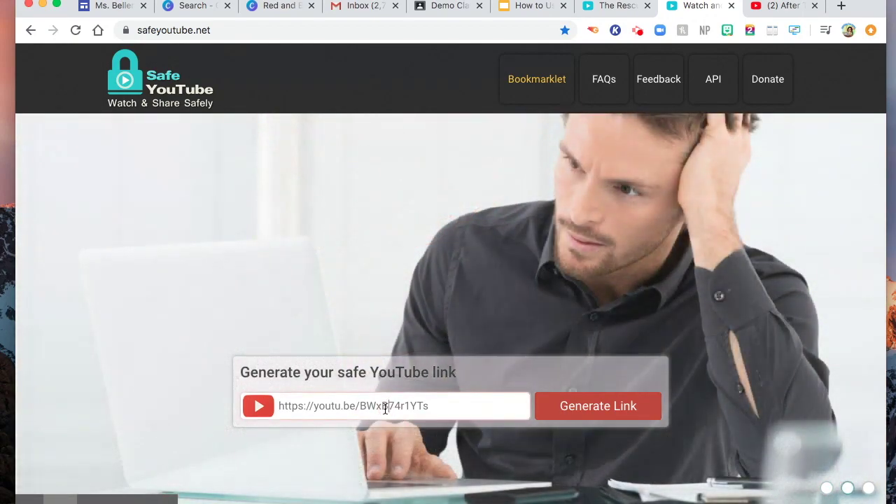
click(386, 408)
key(super+v)
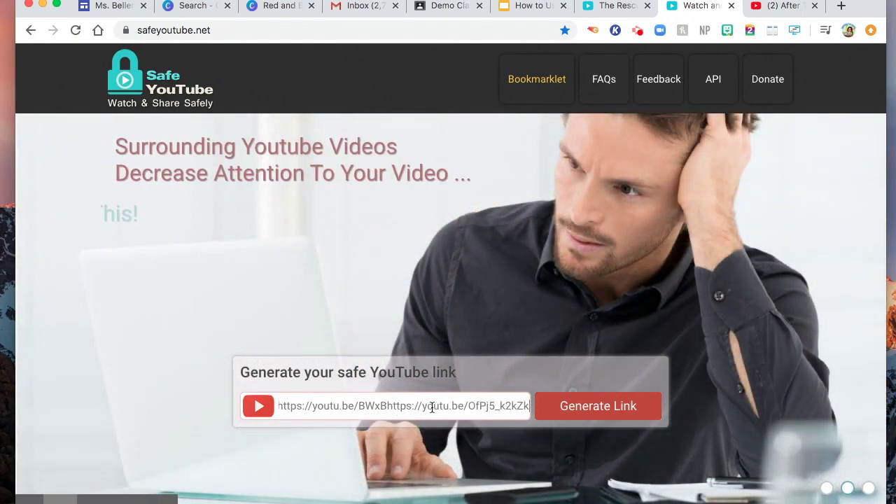
key(super+a)
key(super+v)
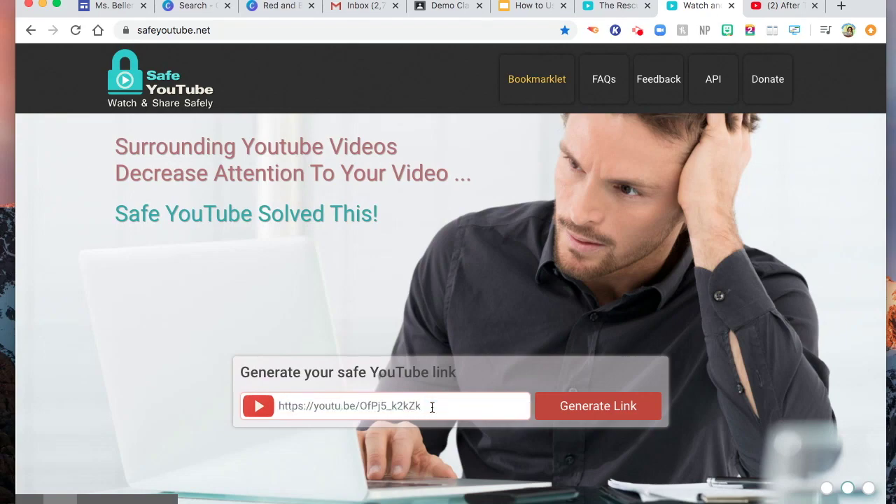
click(577, 412)
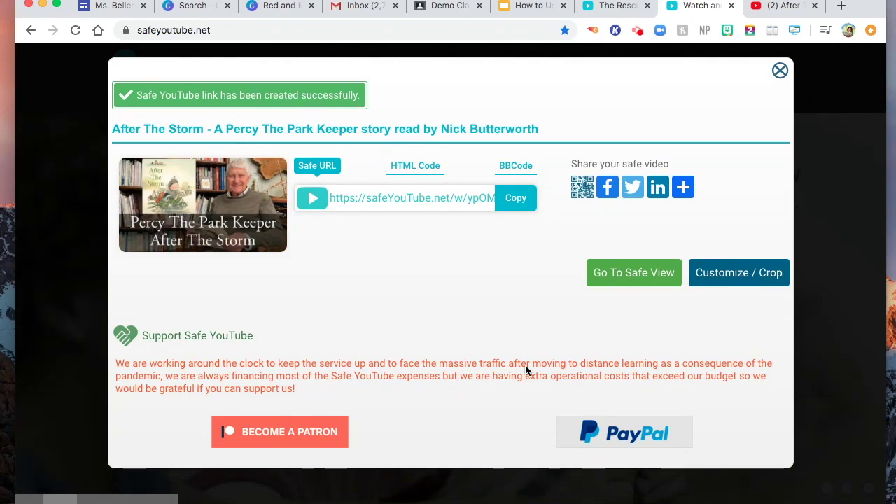
click(516, 201)
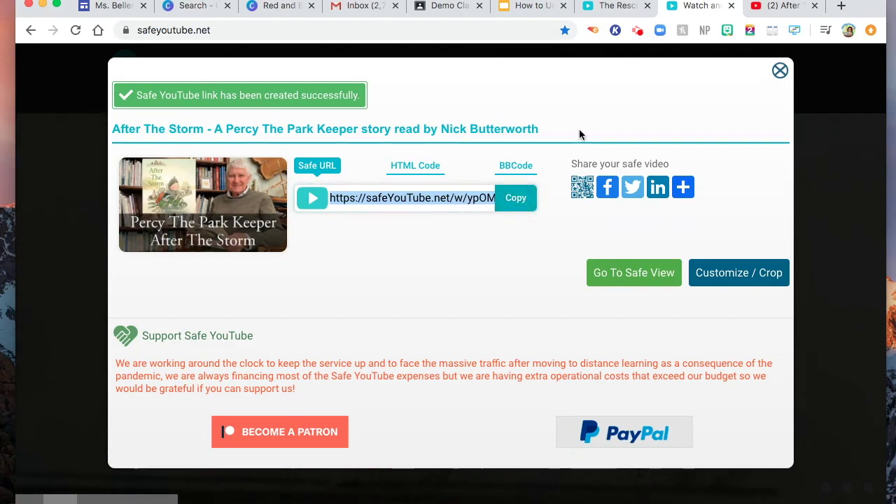
click(531, 7)
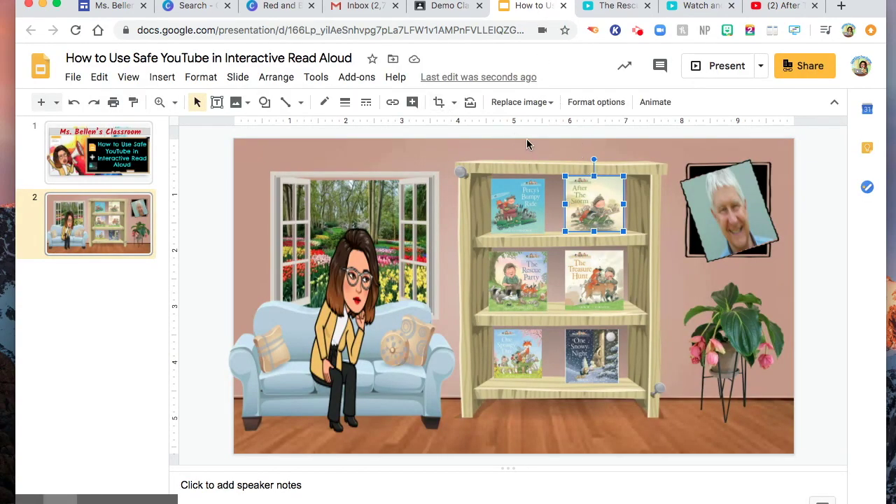
- Attach the copied Safe YouTube URL as a link on the After The Storm cover
click(393, 103)
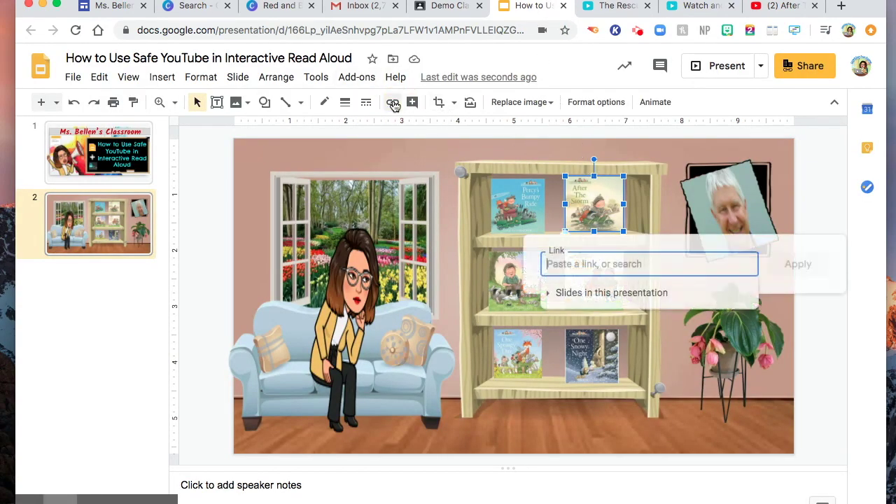
click(626, 264)
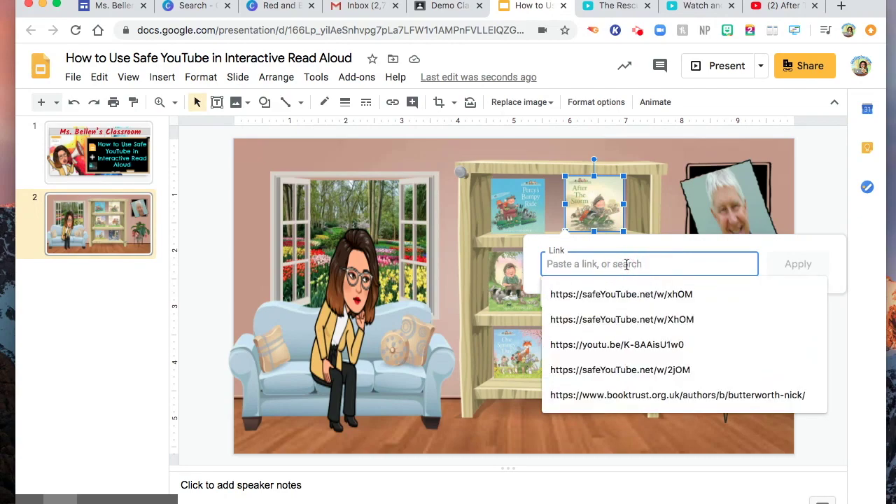
key(super+v)
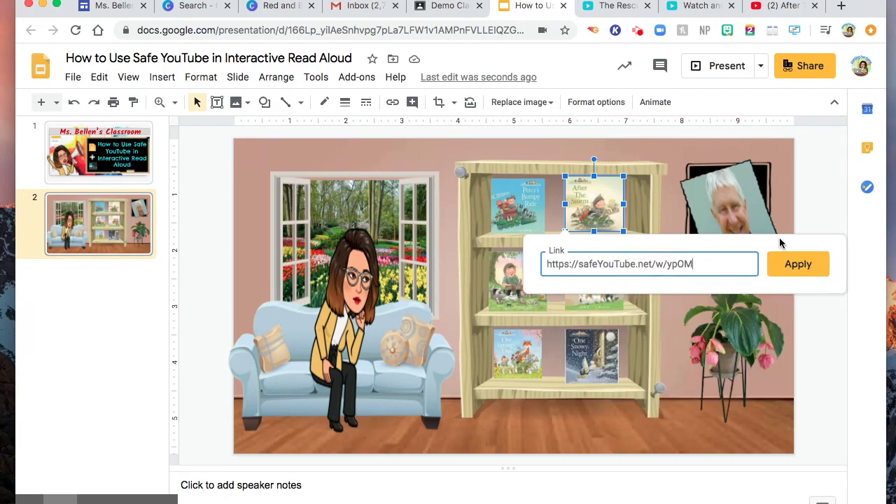
click(796, 266)
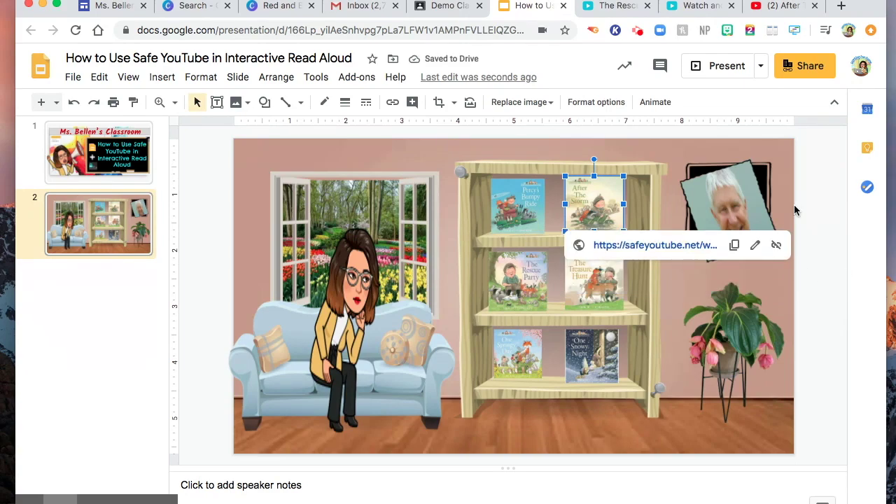
click(721, 68)
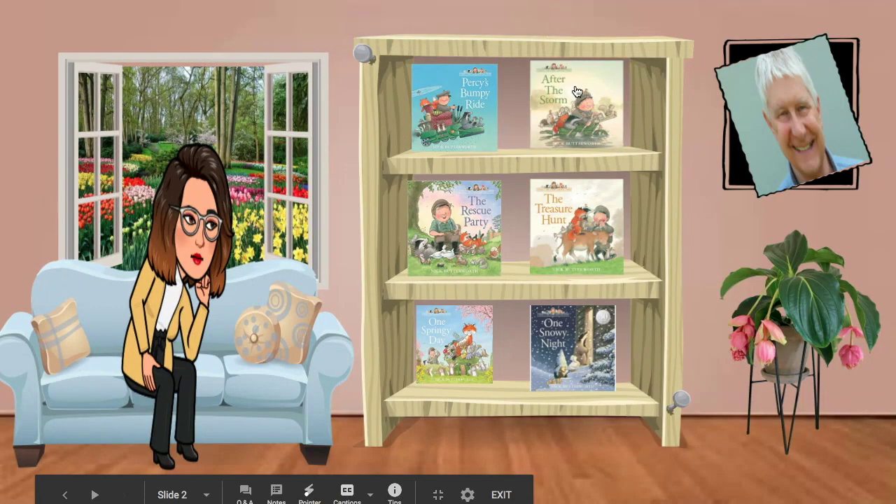
- Test the After The Storm cover in the slideshow, confirming it opens its Safe YouTube page
click(576, 92)
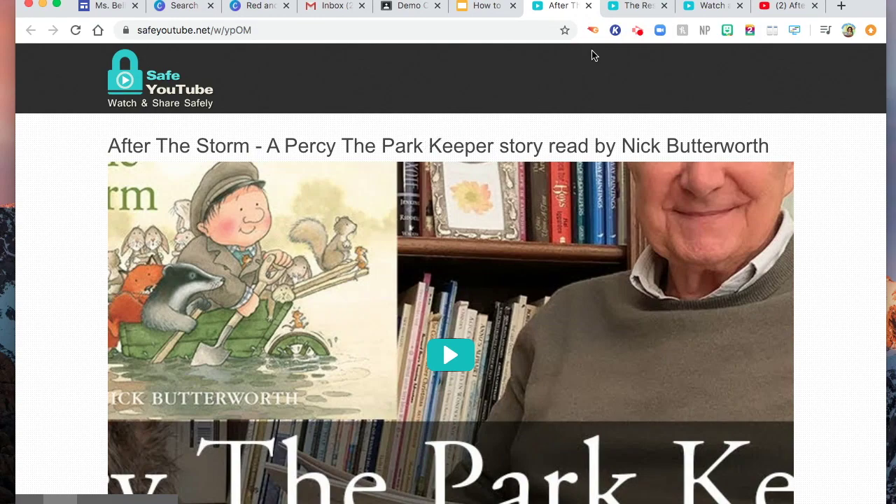
click(500, 7)
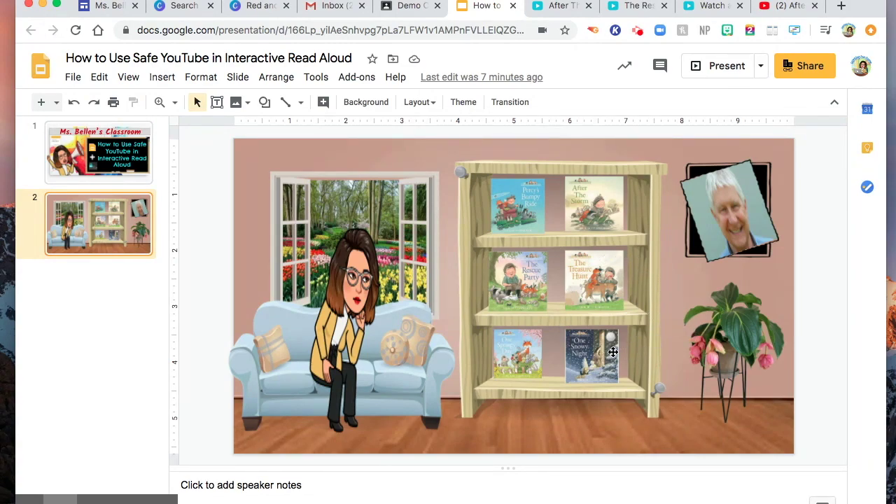
- Download the bookshelf presentation from File > Download as a PDF Document (.pdf)
click(73, 78)
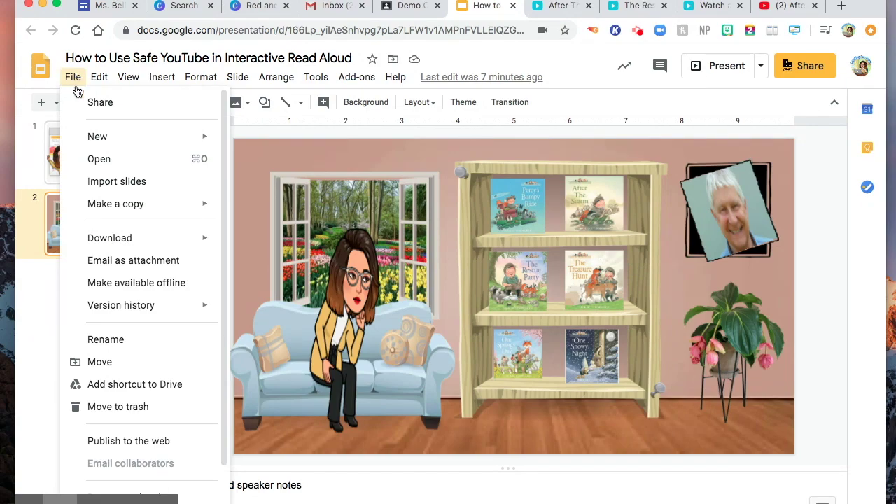
mouse_move(127, 242)
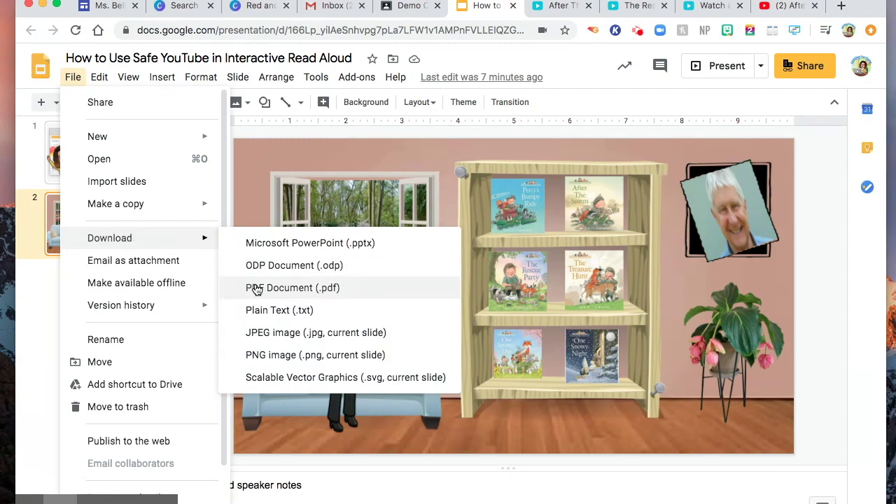
click(257, 288)
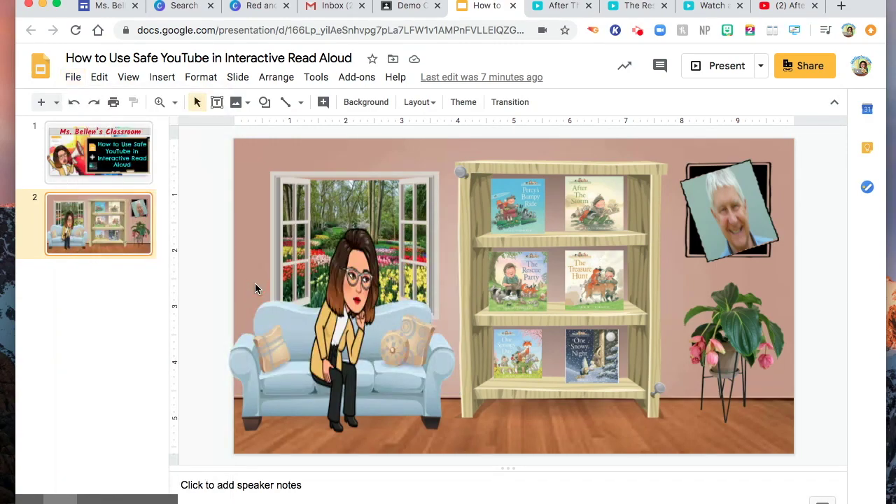